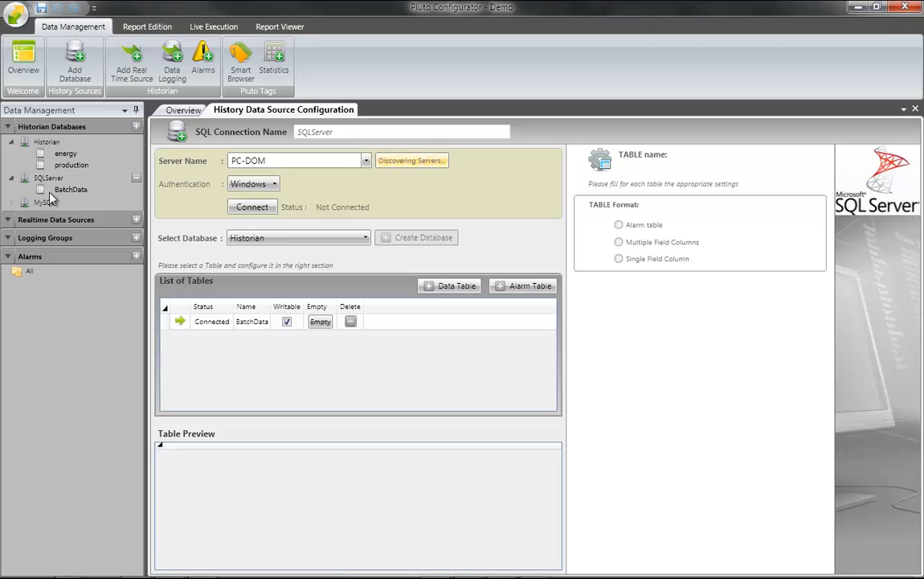
Review the MySQL history data source and the configuration of the Analog and Boolean logging groups
{"action": "left_click", "coordinate": [45, 203]}
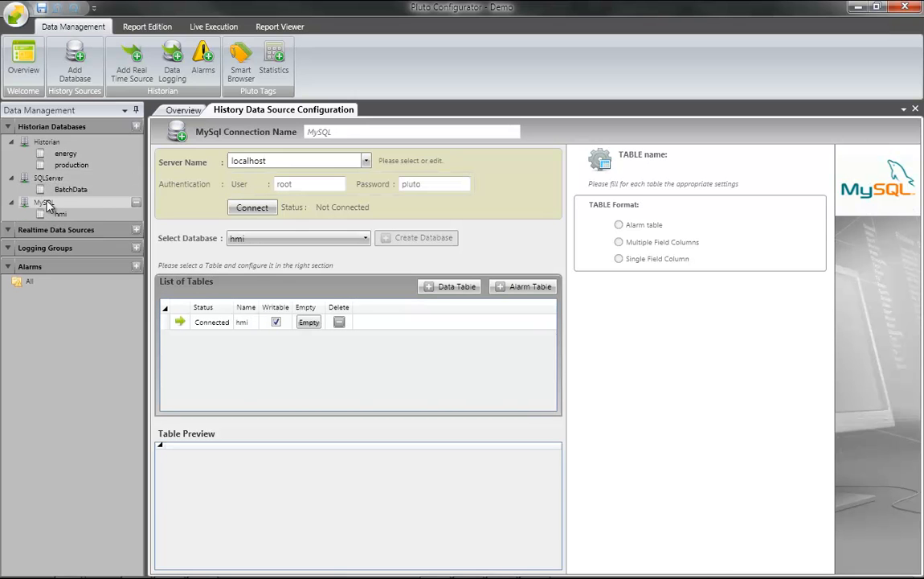
{"action": "left_click", "coordinate": [65, 155]}
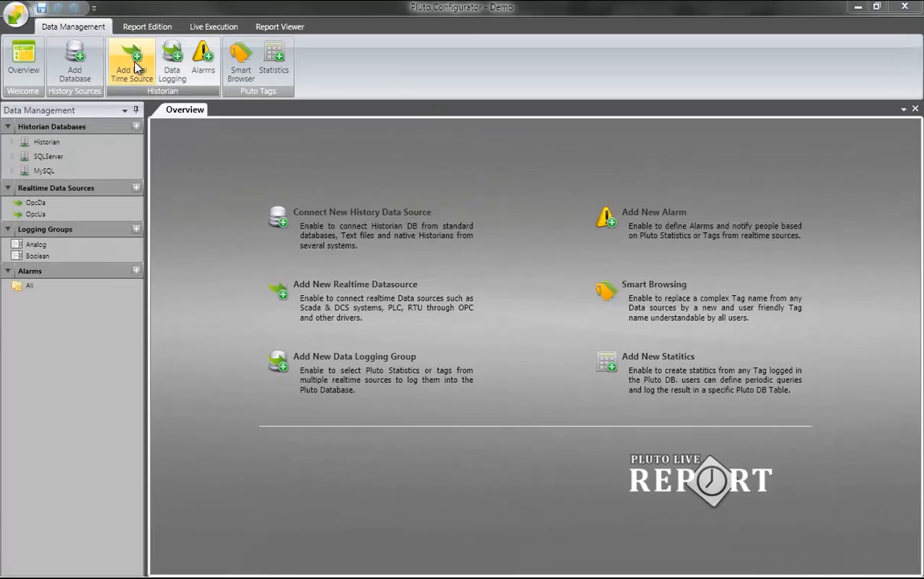
{"action": "left_click", "coordinate": [62, 204]}
{"action": "left_click", "coordinate": [49, 244]}
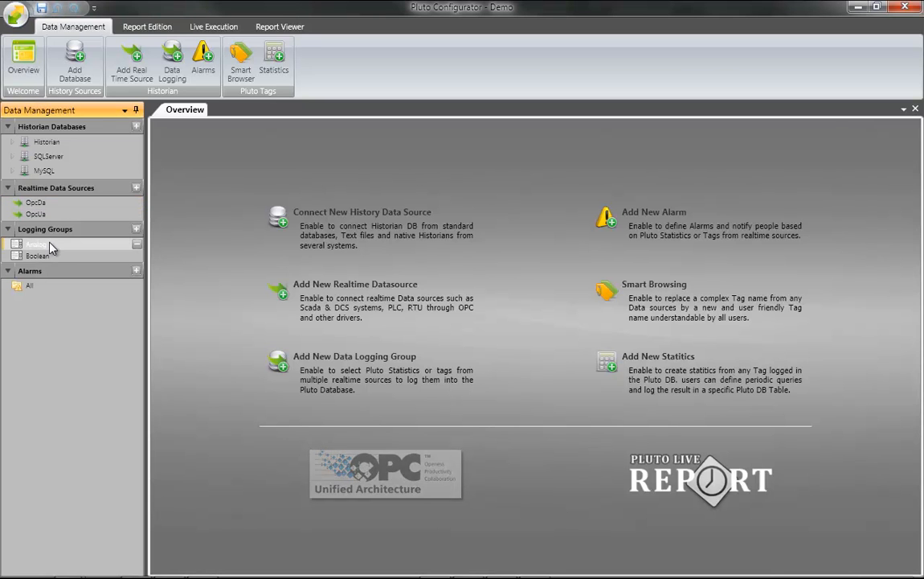
{"action": "double_click", "coordinate": [50, 248]}
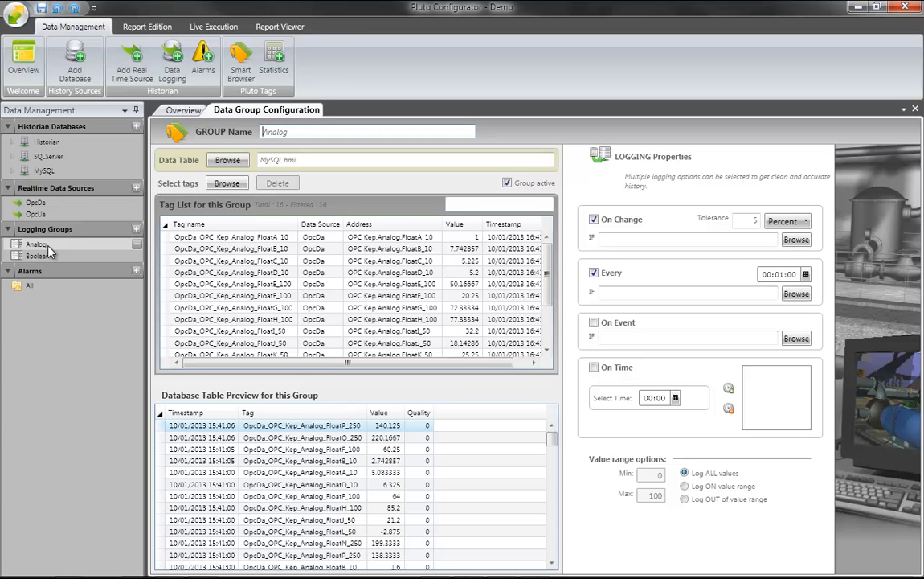
{"action": "left_click", "coordinate": [44, 257]}
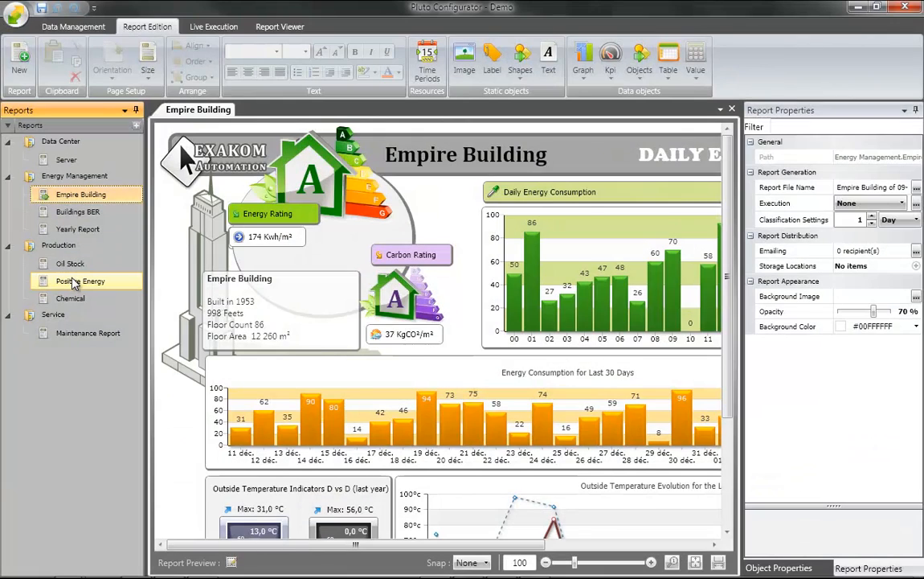
View the Positive Energy, Maintenance Report and Server report layouts in turn
{"action": "left_click", "coordinate": [74, 281]}
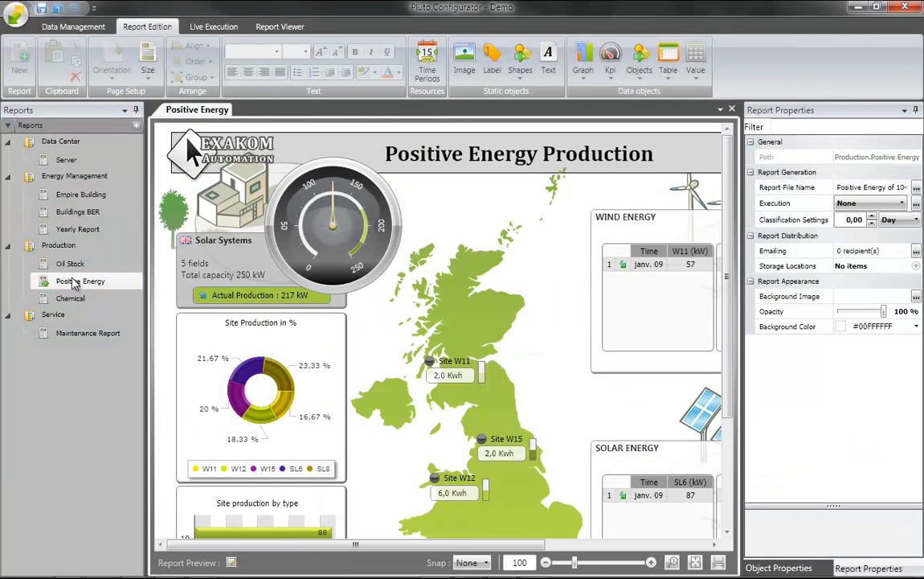
{"action": "left_click", "coordinate": [76, 338]}
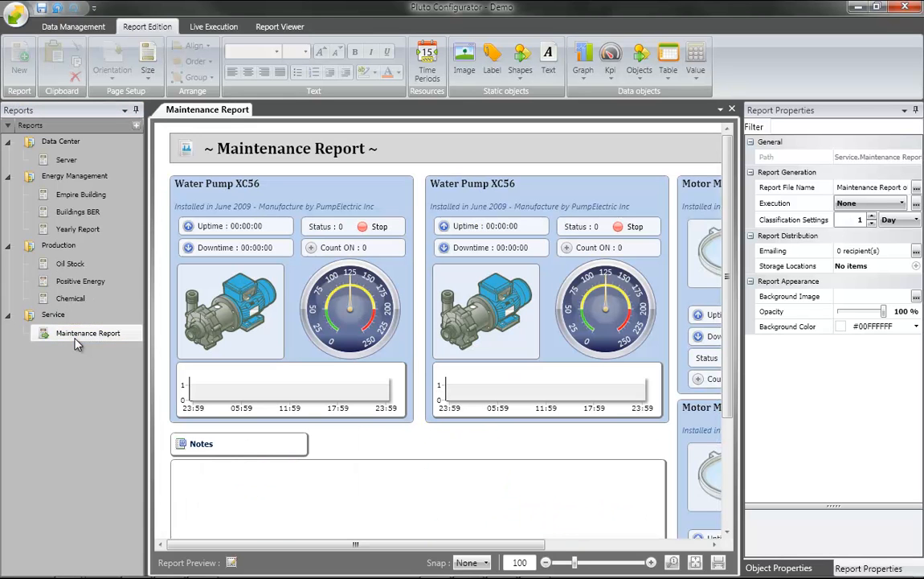
{"action": "left_click", "coordinate": [66, 159]}
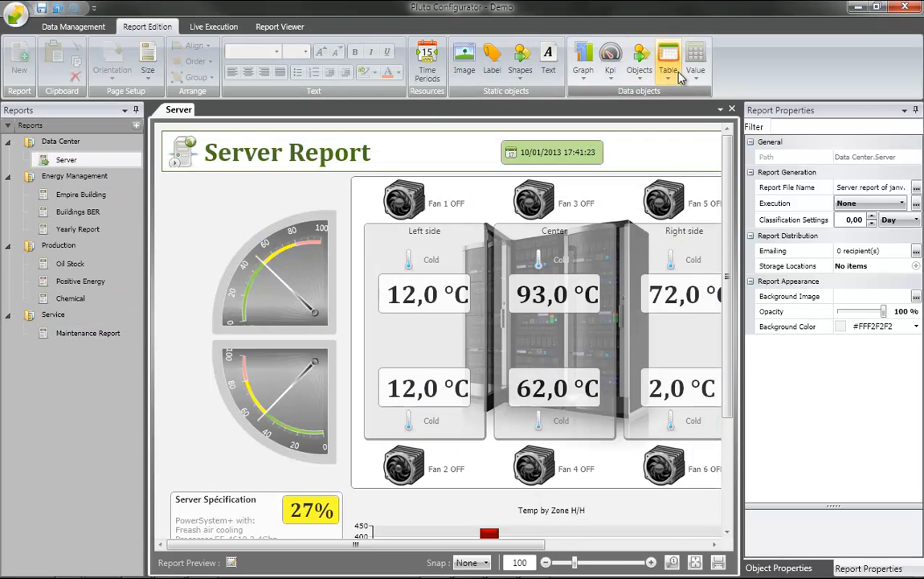
Examine the available Value, Table, Objects, Kpi, Graph and Shapes elements for the Server report
{"action": "left_click", "coordinate": [695, 62]}
{"action": "left_click", "coordinate": [669, 72]}
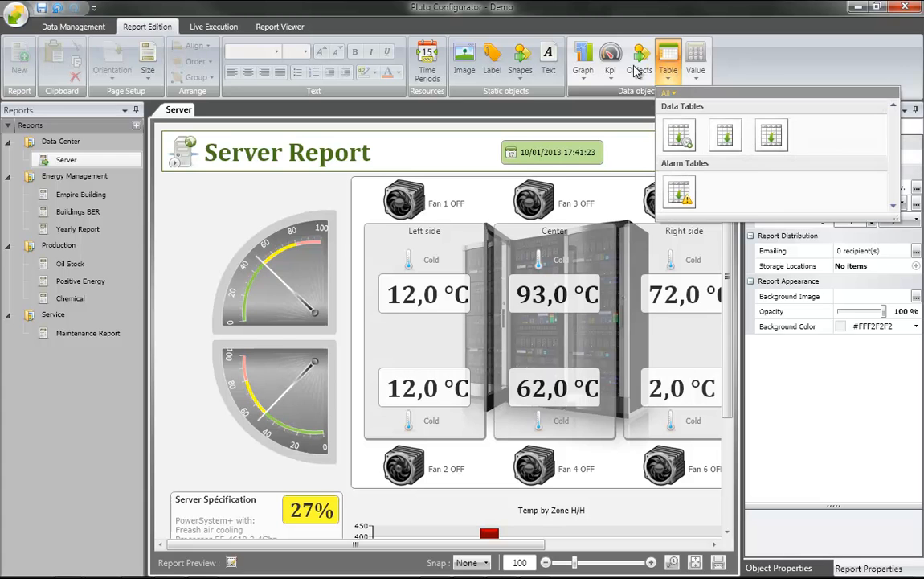
{"action": "left_click", "coordinate": [639, 65]}
{"action": "left_click", "coordinate": [610, 63]}
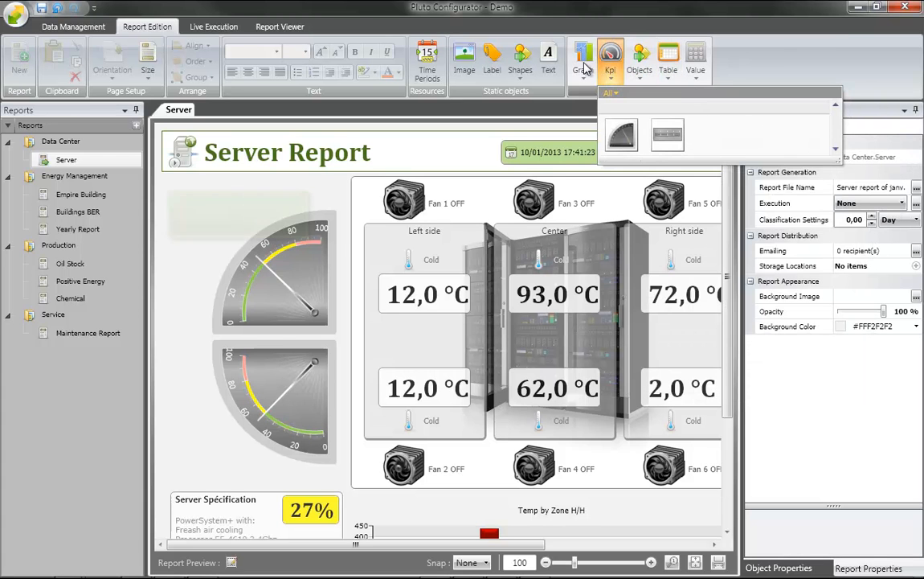
{"action": "left_click", "coordinate": [585, 64]}
{"action": "left_click", "coordinate": [522, 64]}
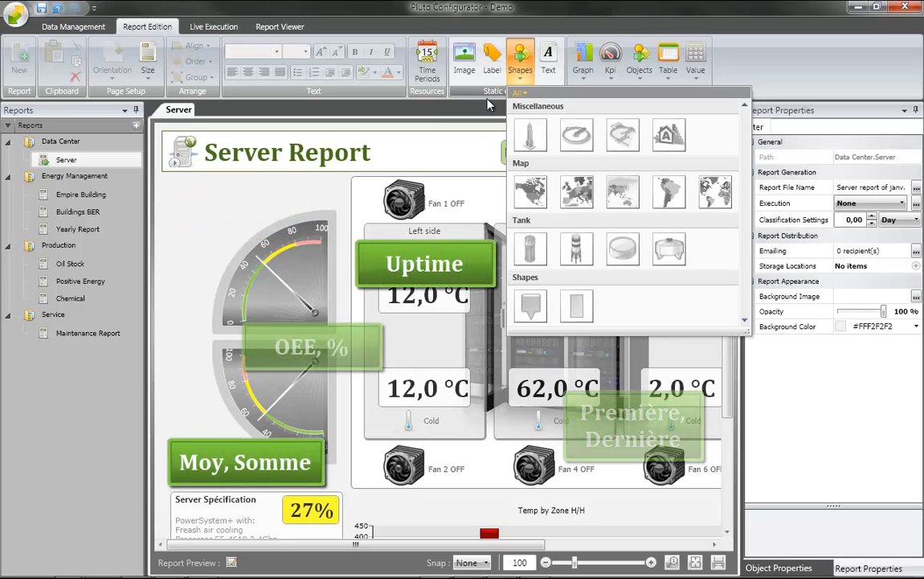
Examine the tag, data function and period choices of the Server report's upper-left quadrant gauge without changing them
{"action": "left_click", "coordinate": [273, 309]}
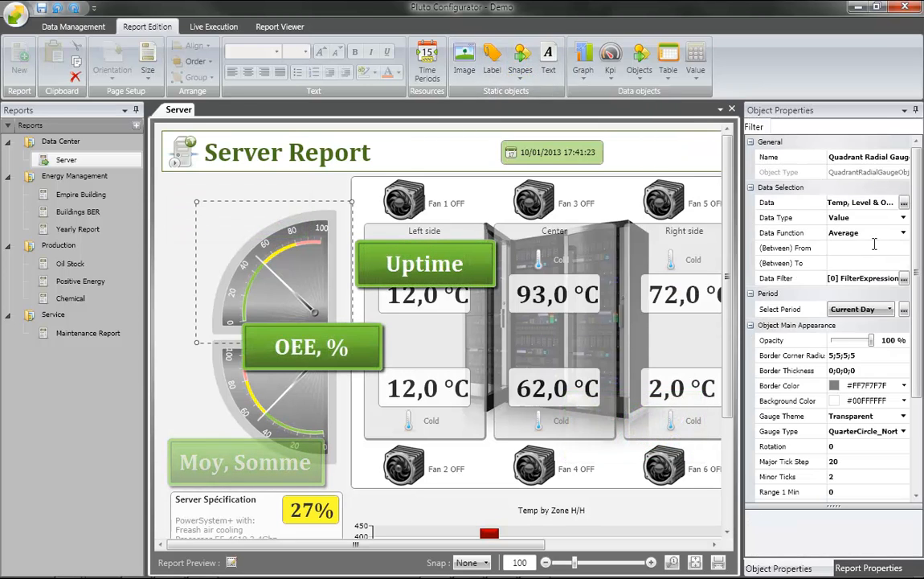
{"action": "left_click", "coordinate": [903, 203]}
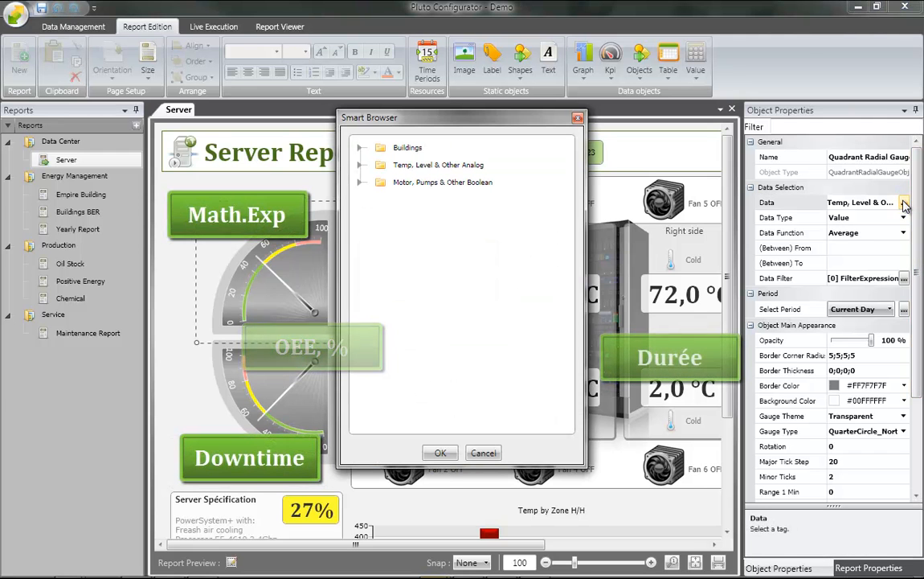
{"action": "left_click", "coordinate": [484, 453]}
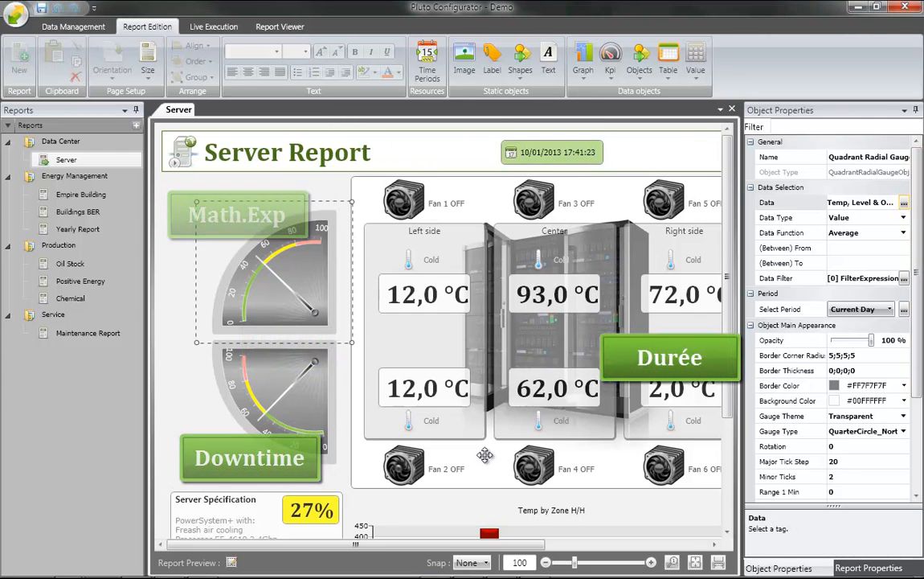
{"action": "left_click", "coordinate": [903, 233]}
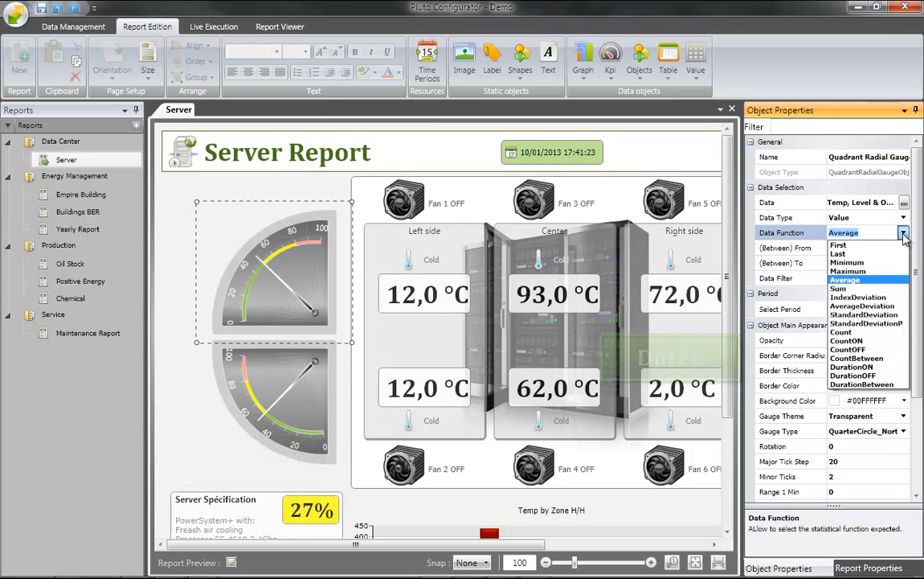
{"action": "left_click", "coordinate": [904, 233]}
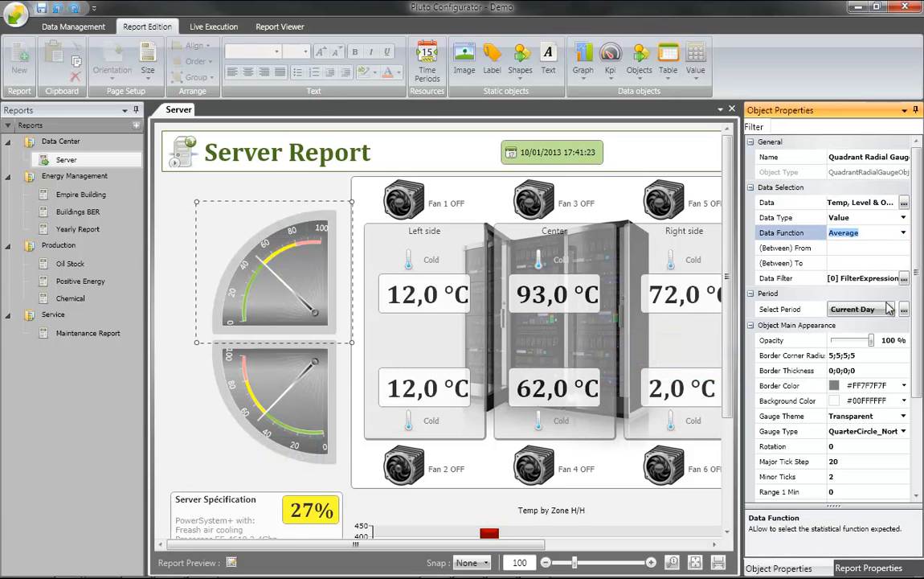
{"action": "left_click", "coordinate": [887, 310]}
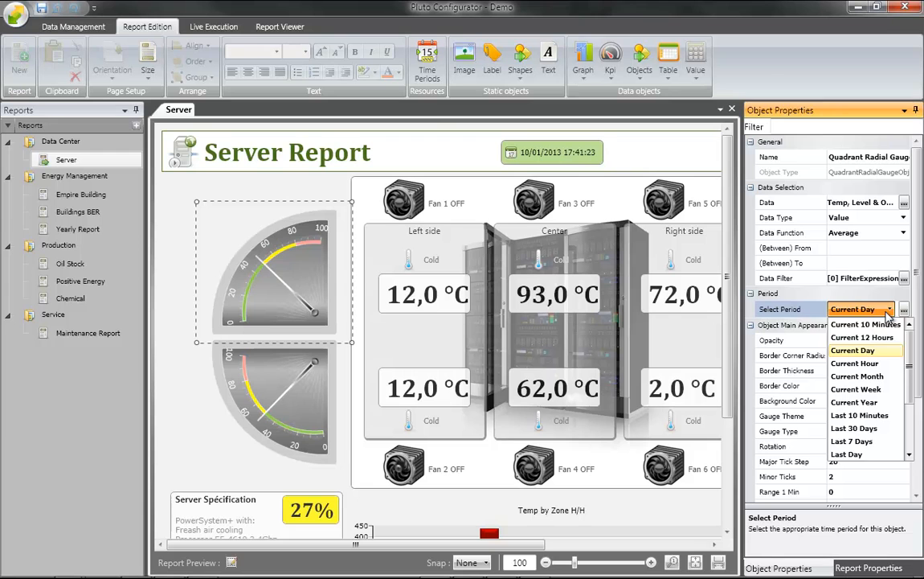
{"action": "left_click", "coordinate": [887, 316]}
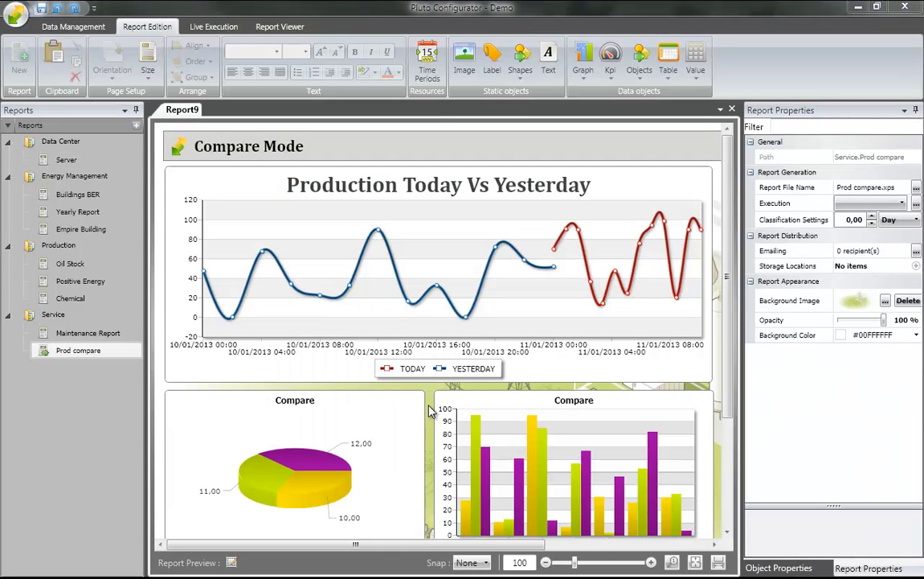
Turn on Display Duration for the Production Today Vs Yesterday time chart
{"action": "left_click", "coordinate": [441, 279]}
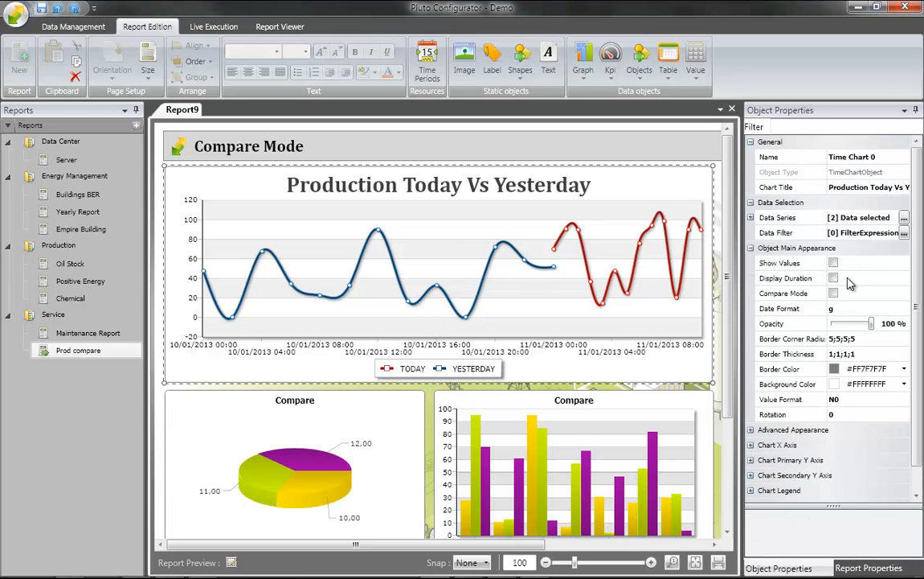
{"action": "left_click", "coordinate": [834, 279]}
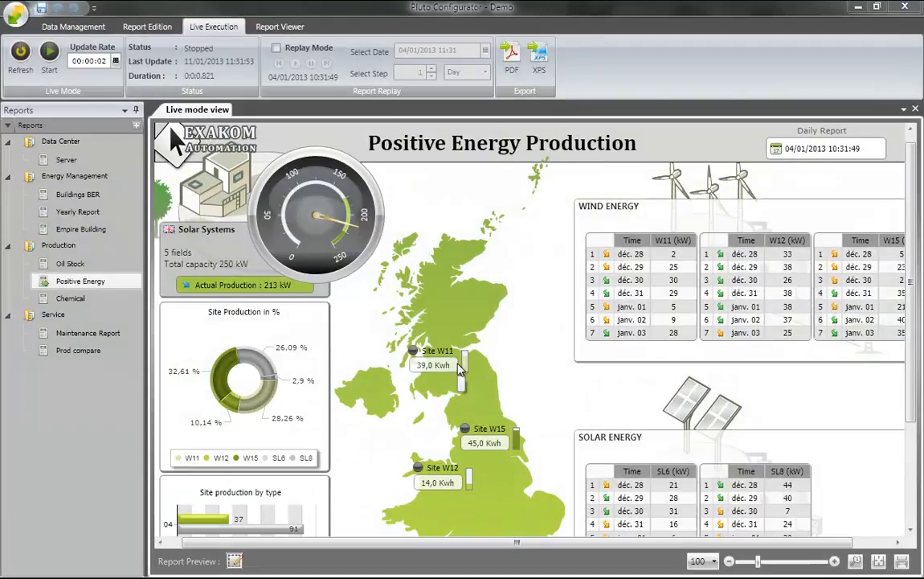
Refresh the Positive Energy report live, and regenerate it in Replay Mode for 14/04/2012 19:00
{"action": "left_click", "coordinate": [22, 52]}
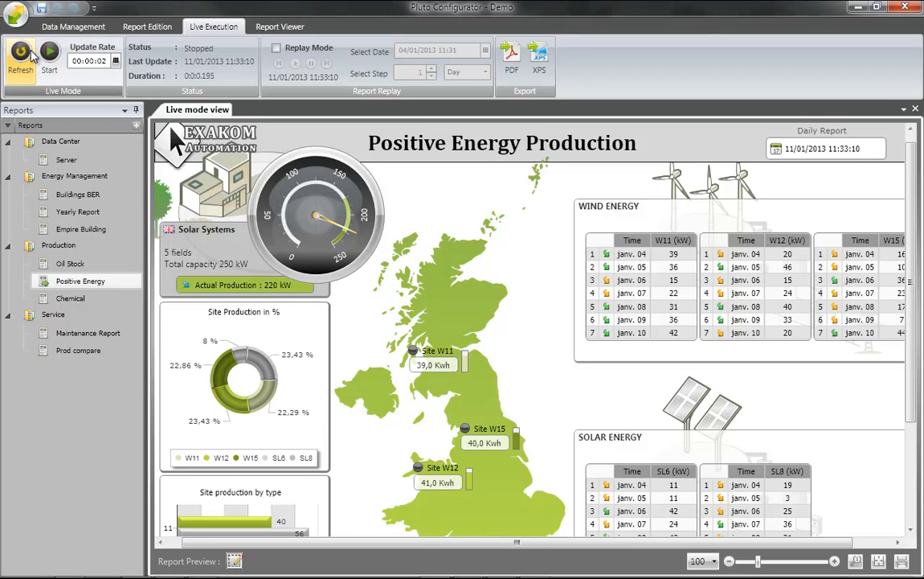
{"action": "left_click", "coordinate": [278, 49]}
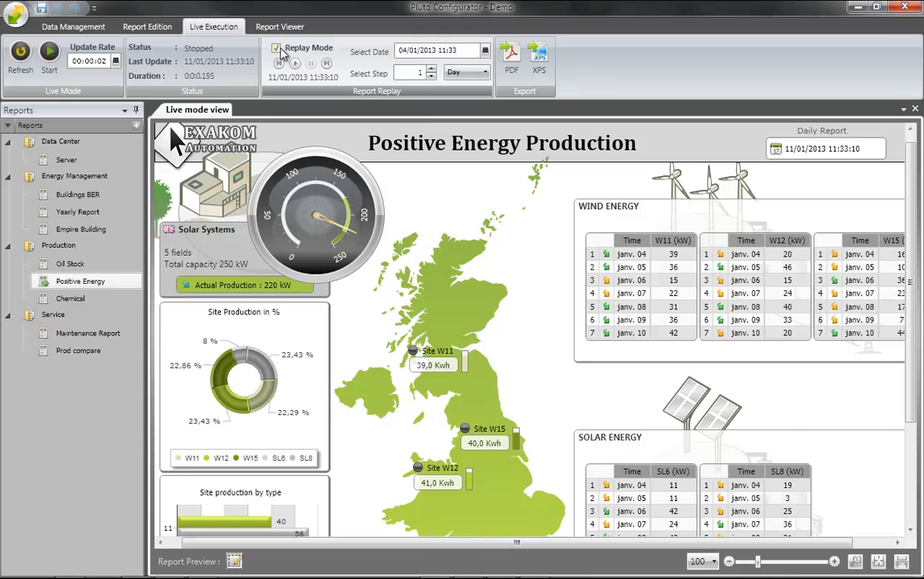
{"action": "left_click", "coordinate": [485, 50]}
{"action": "left_click", "coordinate": [482, 69]}
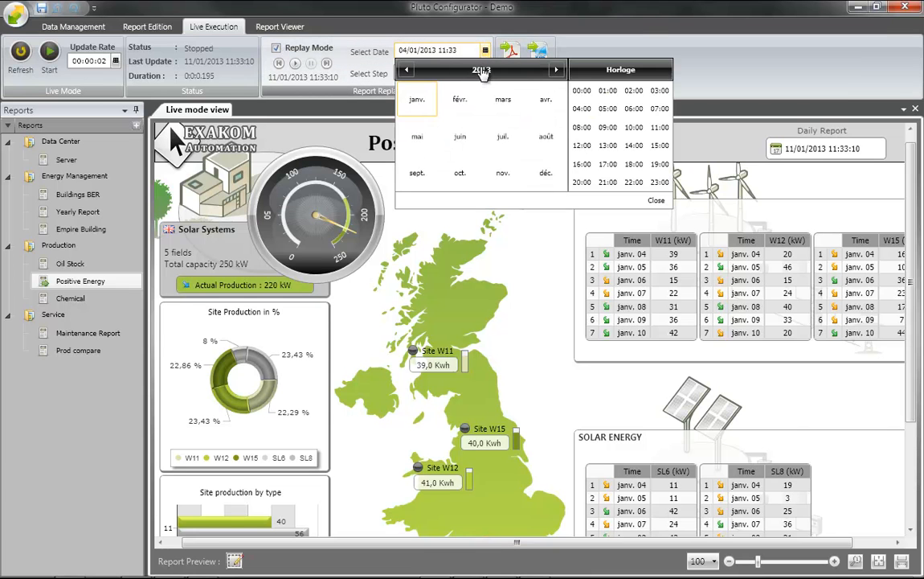
{"action": "left_click", "coordinate": [482, 70]}
{"action": "left_click", "coordinate": [546, 98]}
{"action": "left_click", "coordinate": [542, 103]}
{"action": "left_click", "coordinate": [535, 136]}
{"action": "left_click", "coordinate": [659, 163]}
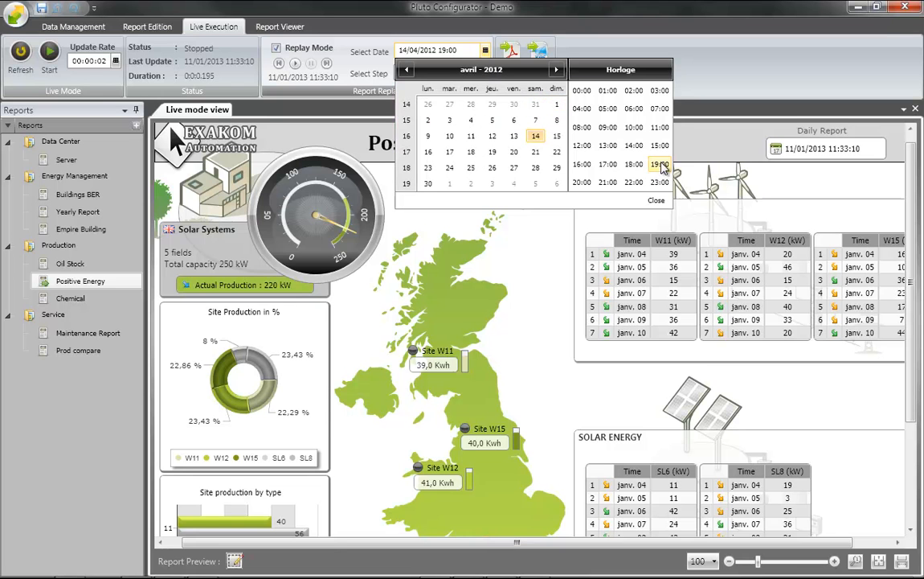
{"action": "left_click", "coordinate": [662, 205]}
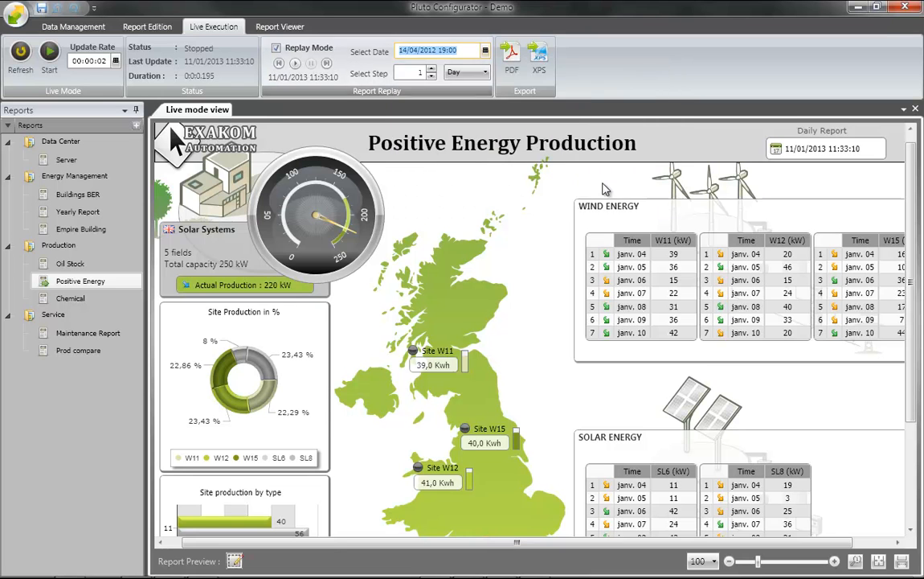
{"action": "left_click", "coordinate": [22, 53]}
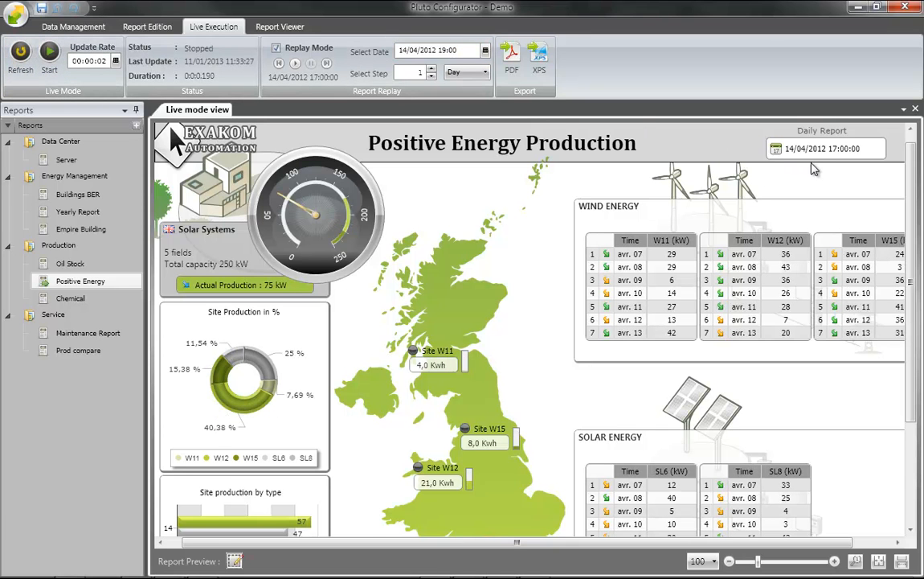
Refresh the Empire Building report live, and regenerate it in Replay Mode for 02/01/2013 11:37
{"action": "left_click", "coordinate": [81, 229]}
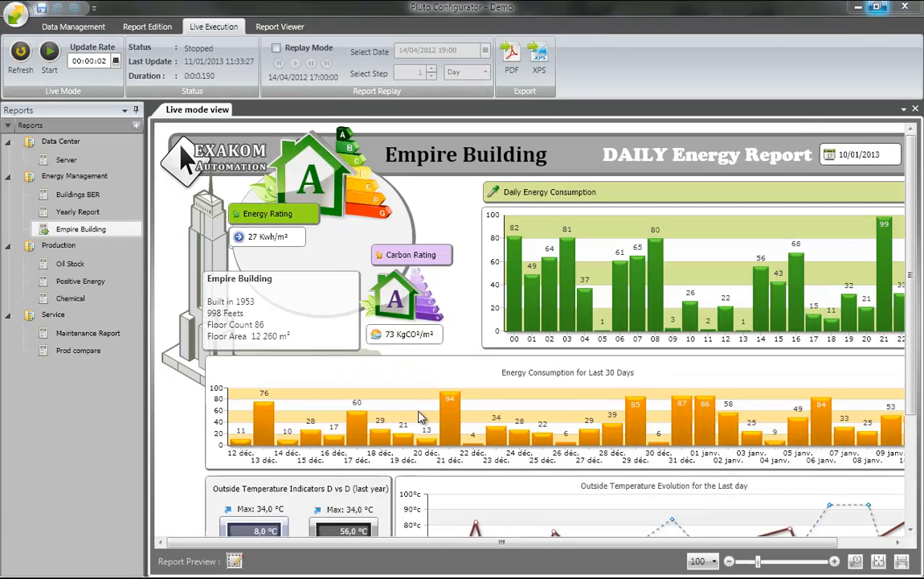
{"action": "left_click", "coordinate": [22, 53]}
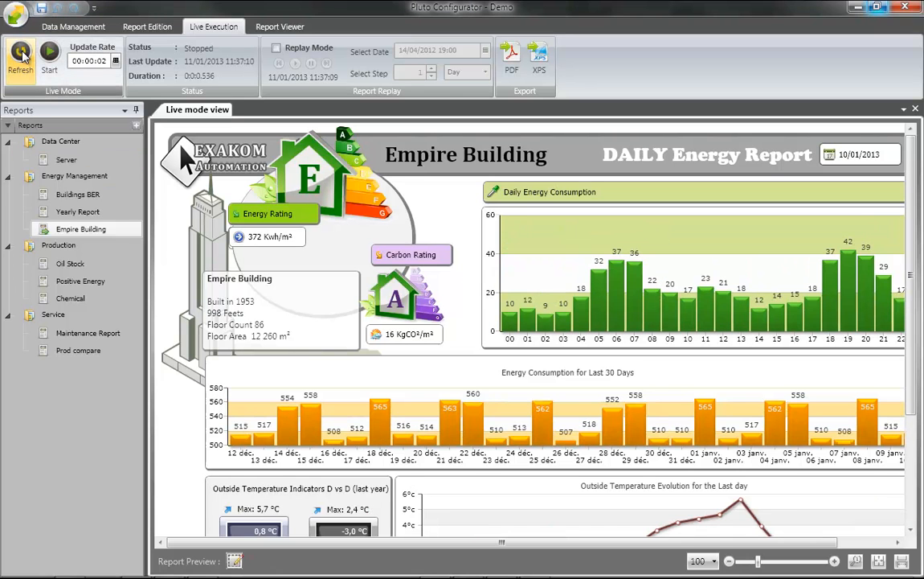
{"action": "left_click", "coordinate": [275, 47]}
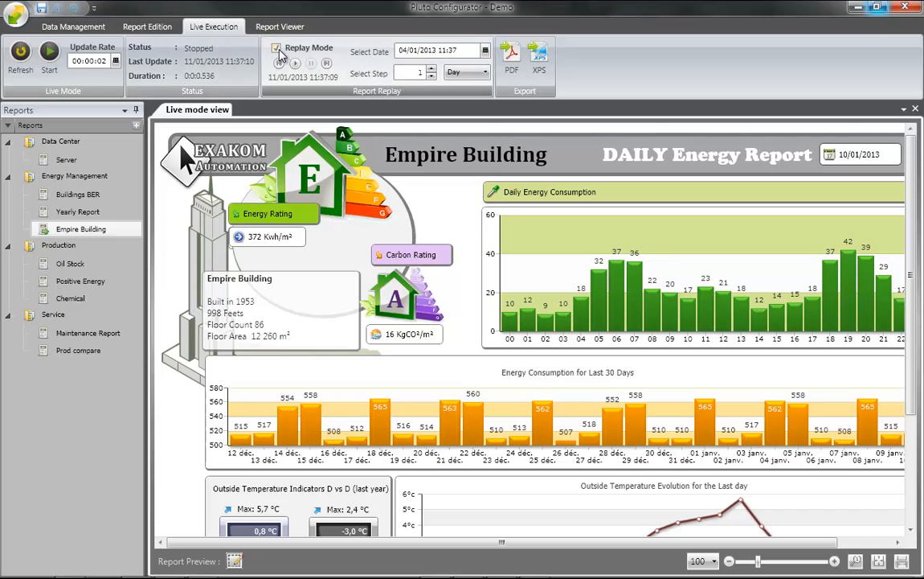
{"action": "left_click", "coordinate": [485, 51]}
{"action": "left_click", "coordinate": [471, 103]}
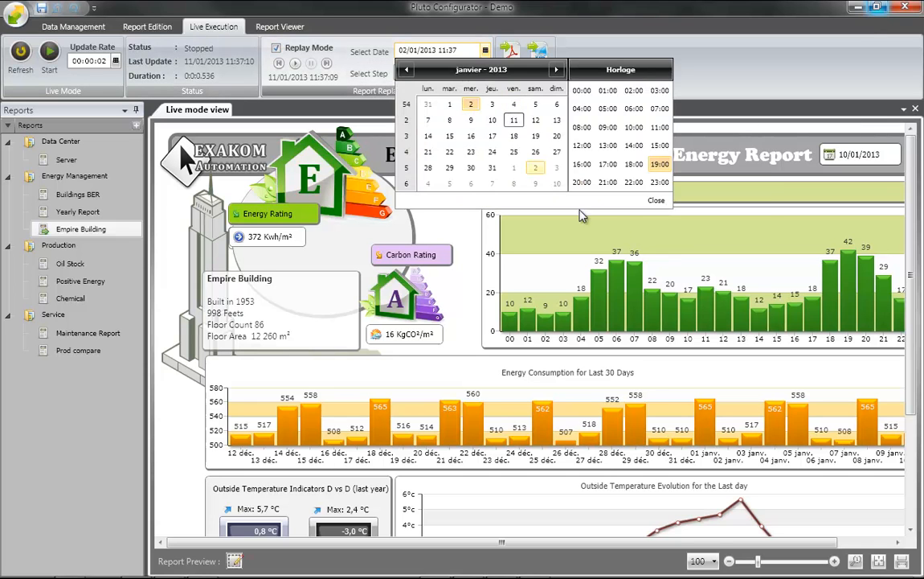
{"action": "left_click", "coordinate": [656, 201]}
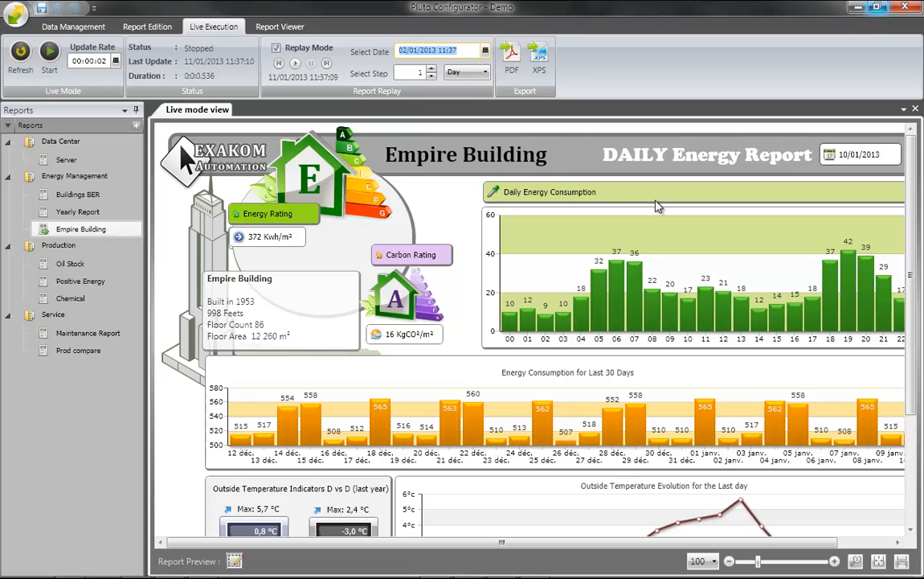
{"action": "left_click", "coordinate": [15, 53]}
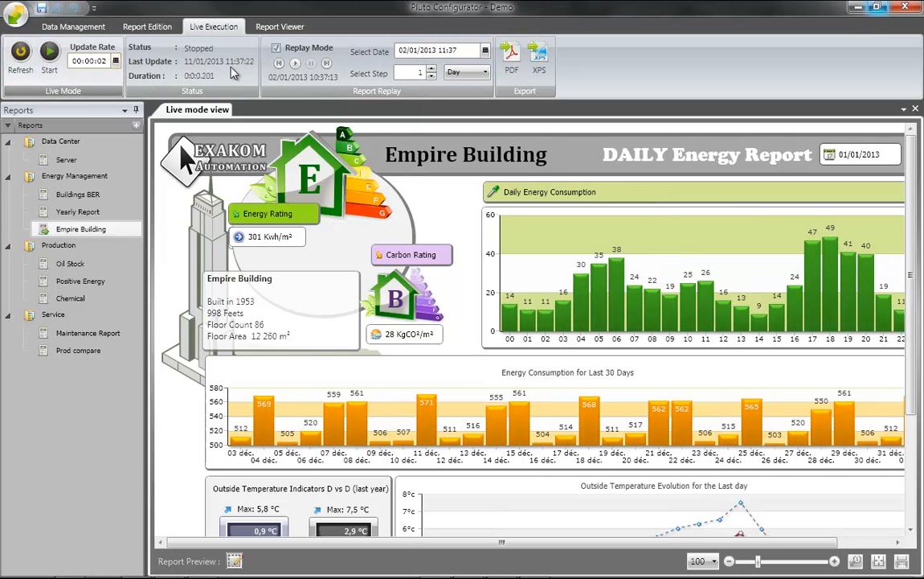
Replay the Empire Building report with a step of 1 Day
{"action": "left_click", "coordinate": [467, 72]}
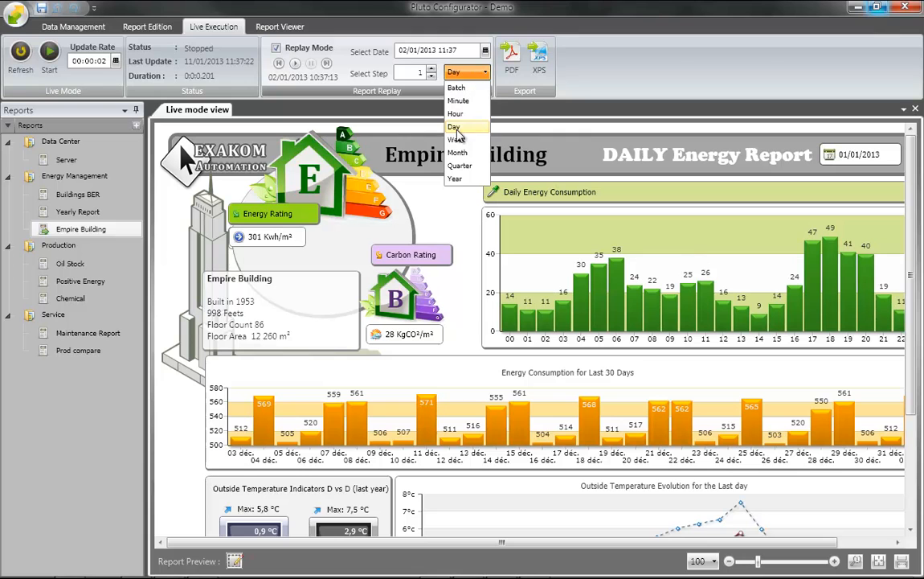
{"action": "left_click", "coordinate": [457, 129]}
{"action": "left_click", "coordinate": [296, 66]}
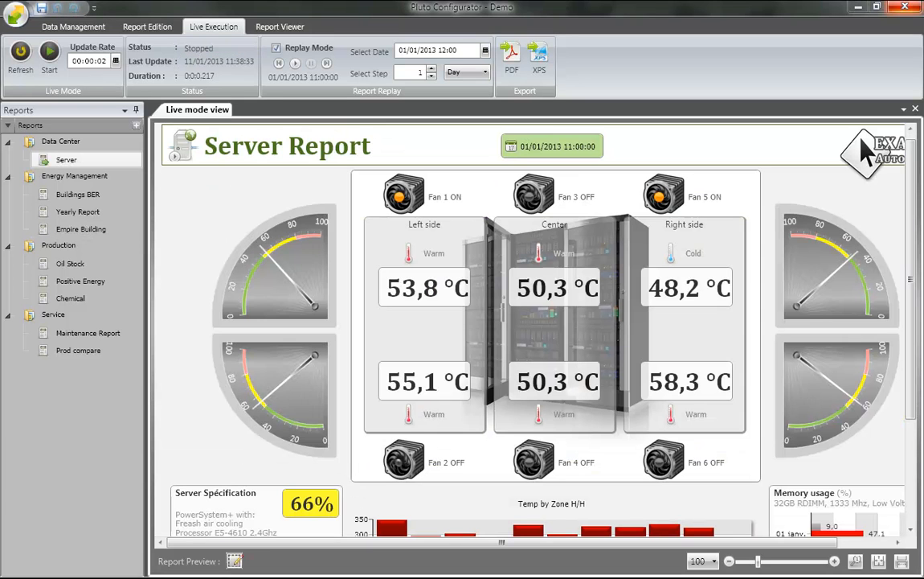
Replay the Server report with a step of 1 Hour and view its temperature, memory and availability charts
{"action": "left_click", "coordinate": [478, 72]}
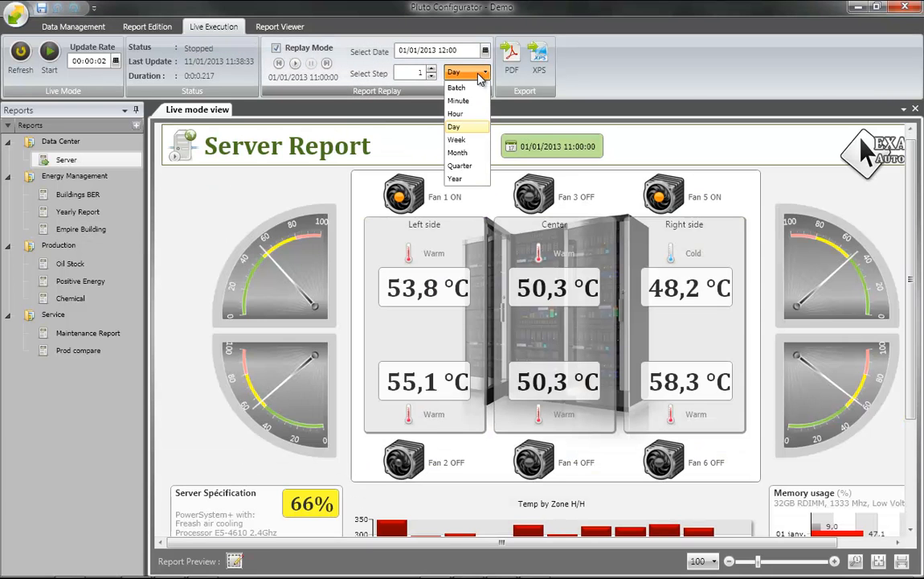
{"action": "left_click", "coordinate": [463, 115]}
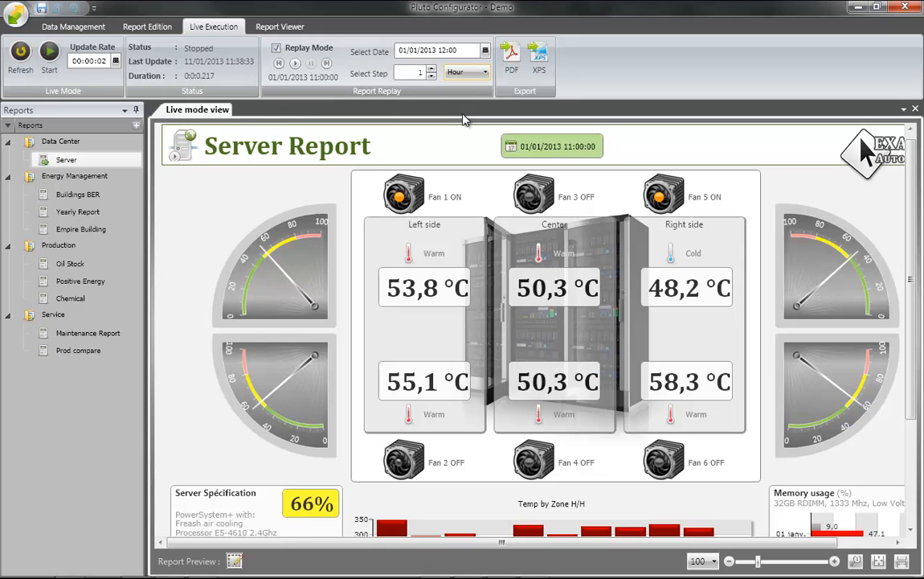
{"action": "left_click", "coordinate": [295, 64]}
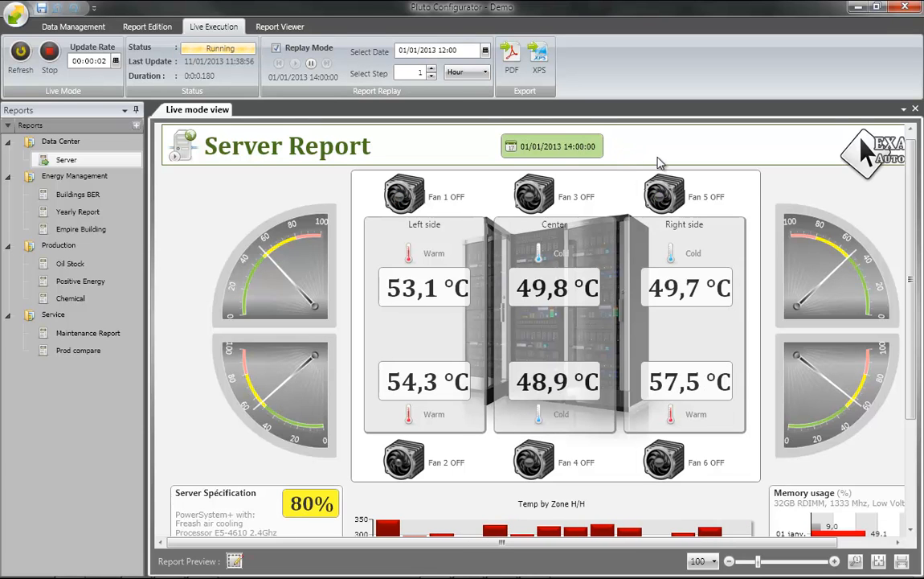
{"action": "scroll", "coordinate": [864, 145], "scroll_direction": "down", "scroll_amount": 2}
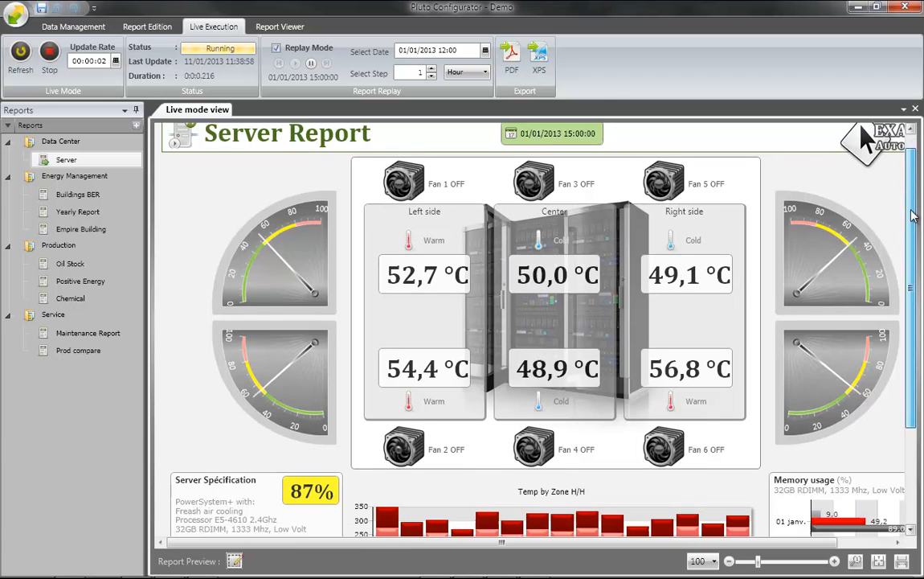
{"action": "scroll", "coordinate": [914, 238], "scroll_direction": "down", "scroll_amount": 2}
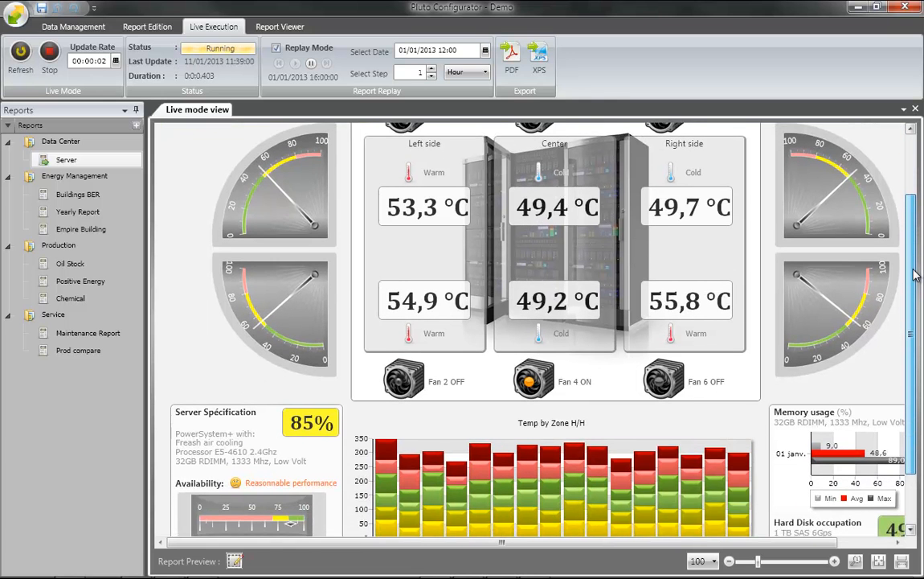
{"action": "scroll", "coordinate": [916, 273], "scroll_direction": "down", "scroll_amount": 2}
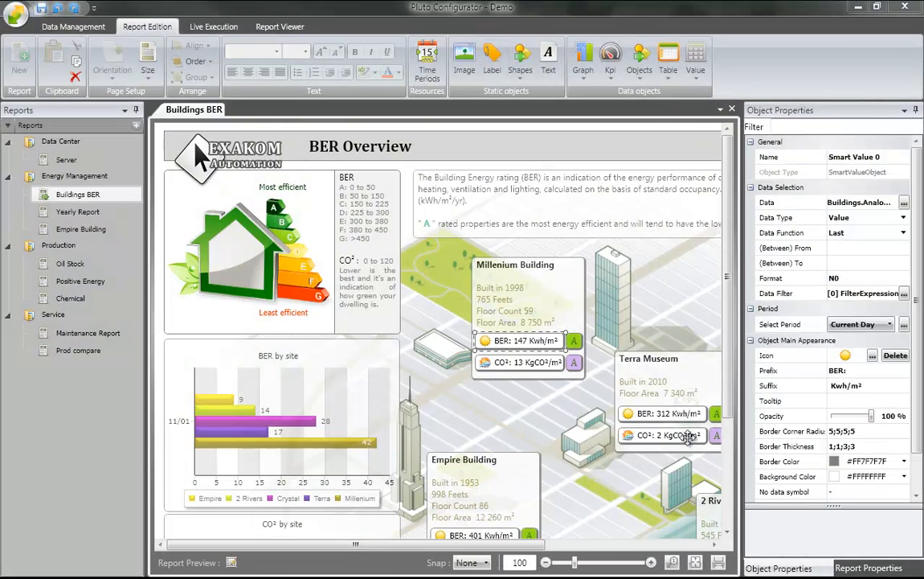
Examine the execution schedule options in the report properties of the Buildings BER report
{"action": "left_click", "coordinate": [866, 568]}
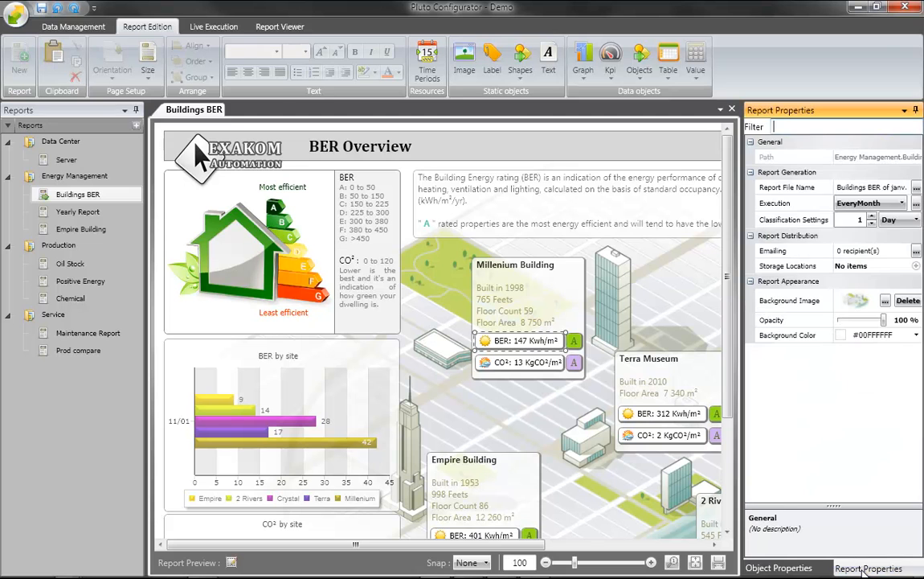
{"action": "left_click", "coordinate": [900, 204]}
{"action": "left_click", "coordinate": [898, 205]}
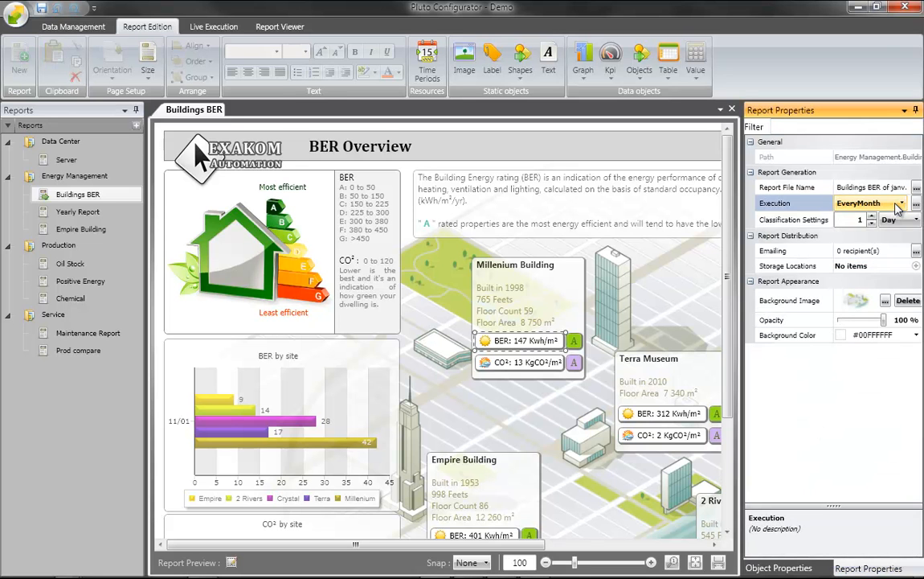
Review the email subject, message and To/Cc recipients in the Empire Building report's emailing settings, and close them
{"action": "left_click", "coordinate": [133, 232]}
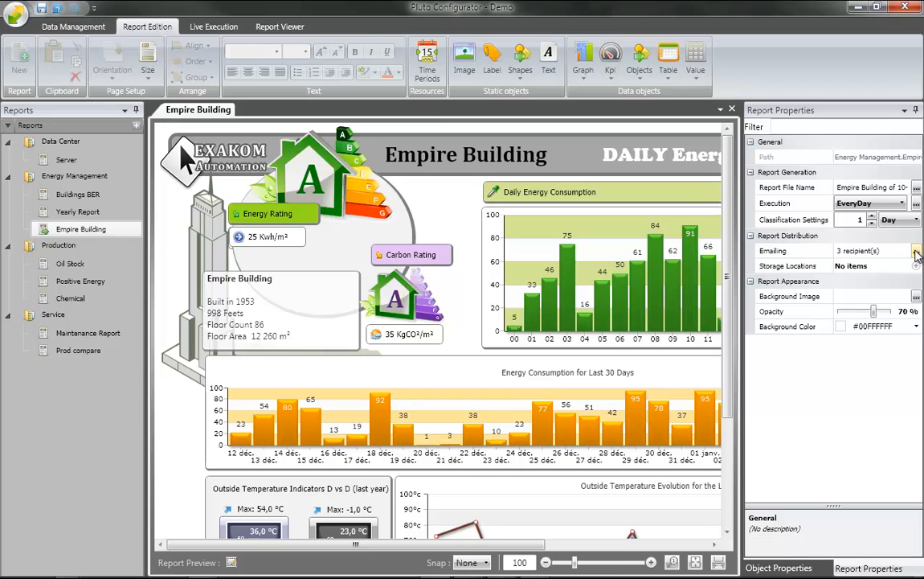
{"action": "left_click", "coordinate": [916, 252]}
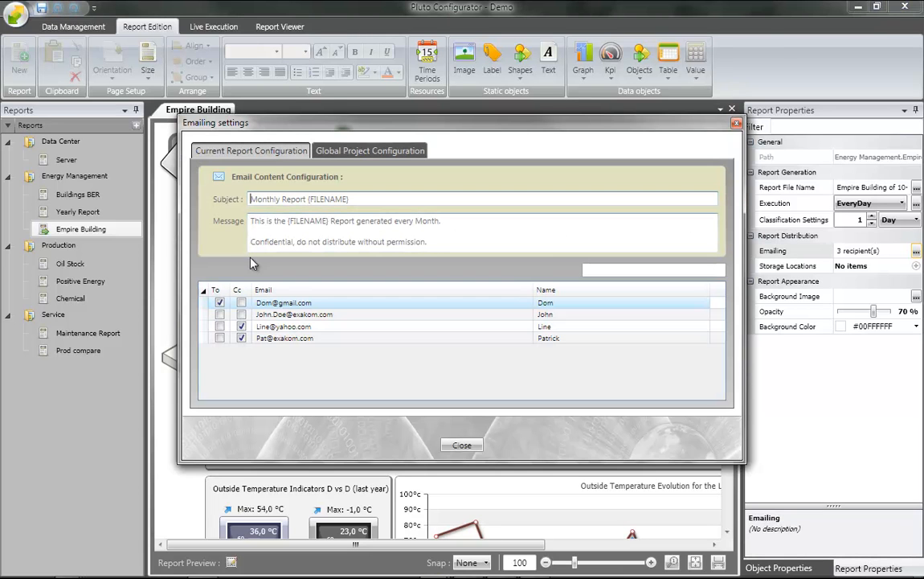
{"action": "left_click", "coordinate": [242, 338]}
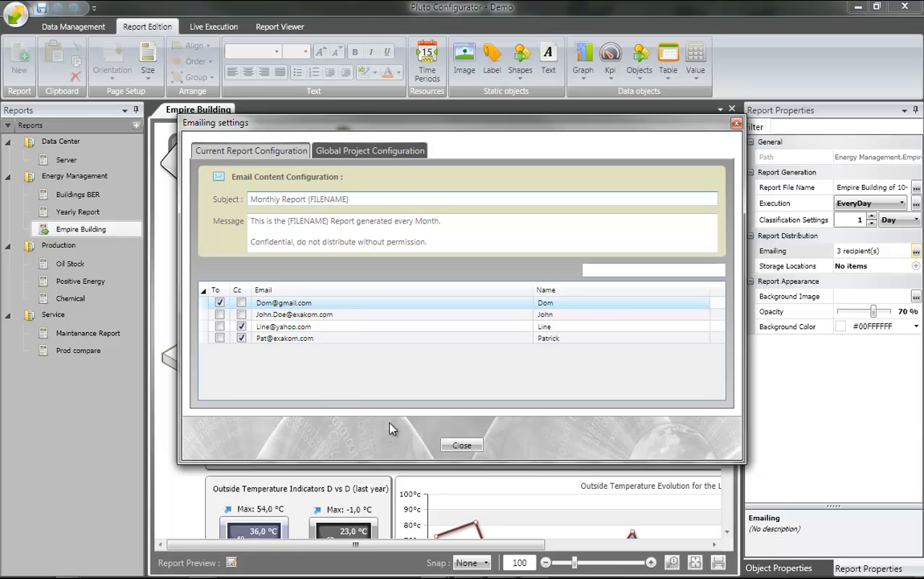
{"action": "left_click", "coordinate": [462, 446]}
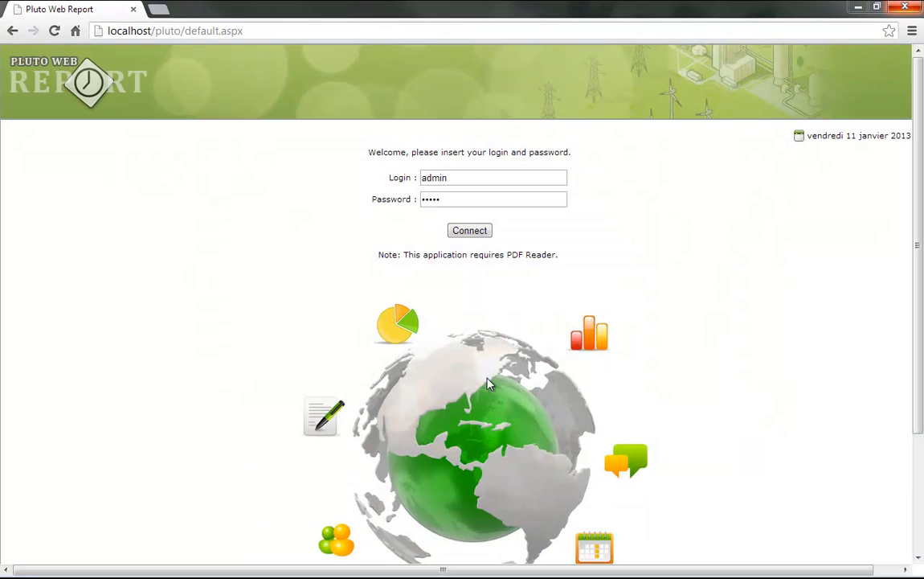
Switch to the Pluto Web Report page in the browser and log in with the prefilled credentials
{"action": "left_click", "coordinate": [470, 232]}
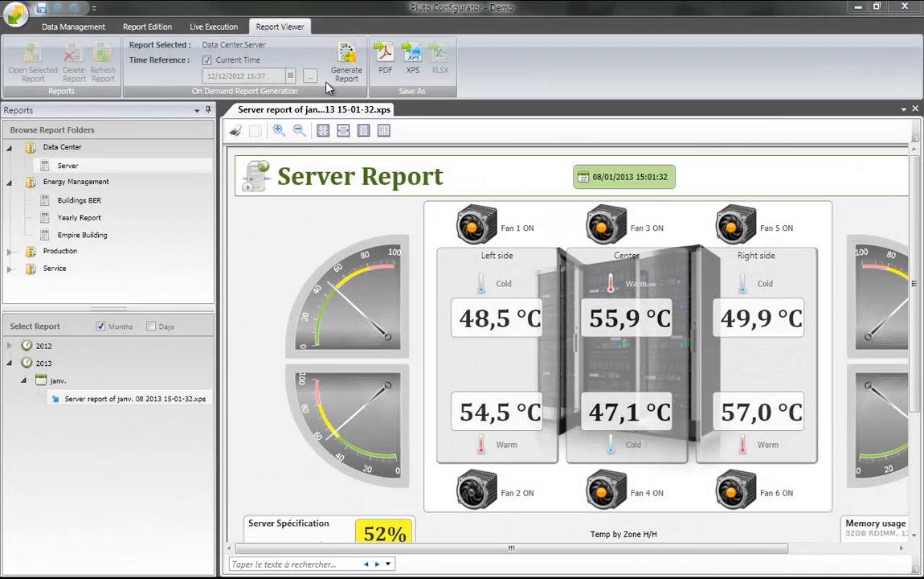
Generate the Server report for the current time and, with the Reports pane auto-hidden, place the 15-01-32 report beside it in a new vertical tab group
{"action": "left_click", "coordinate": [347, 63]}
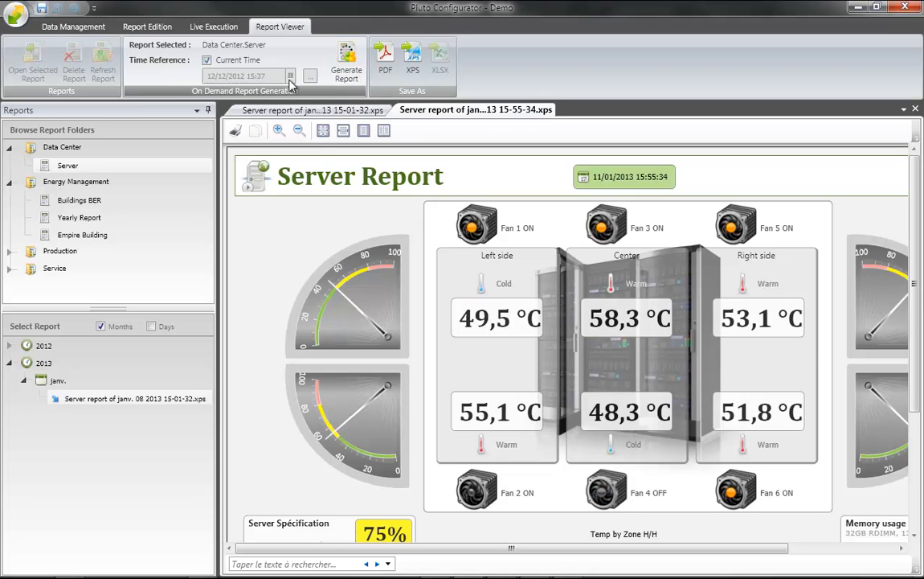
{"action": "left_click", "coordinate": [207, 110]}
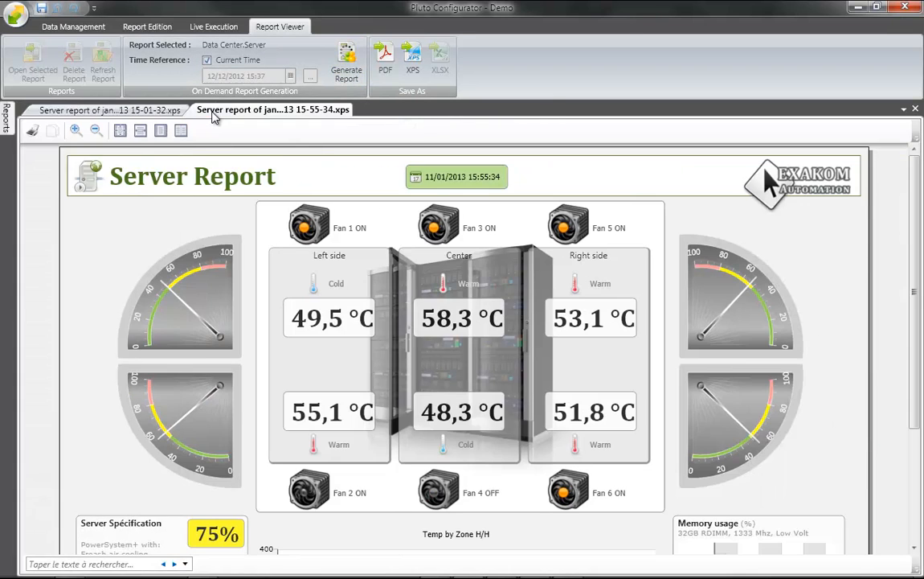
{"action": "right_click", "coordinate": [177, 114]}
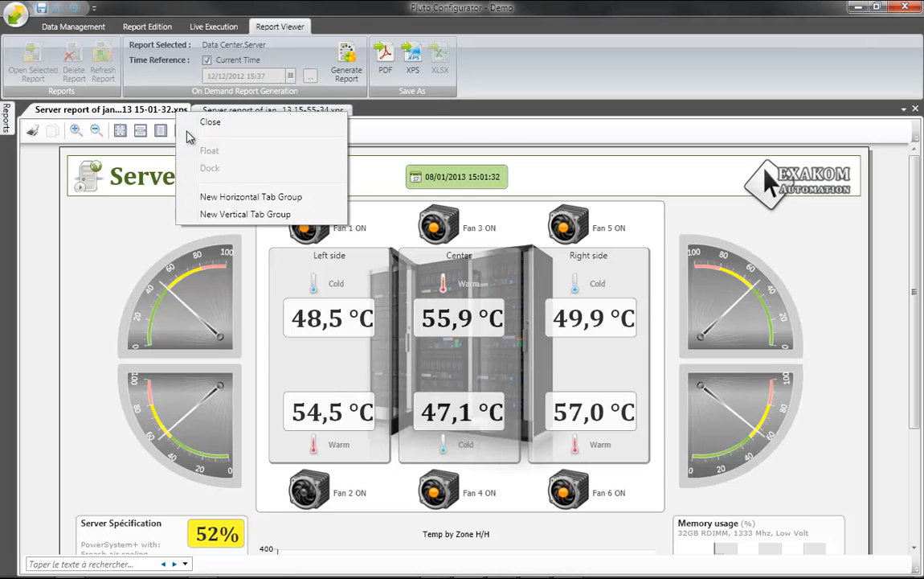
{"action": "left_click", "coordinate": [206, 212]}
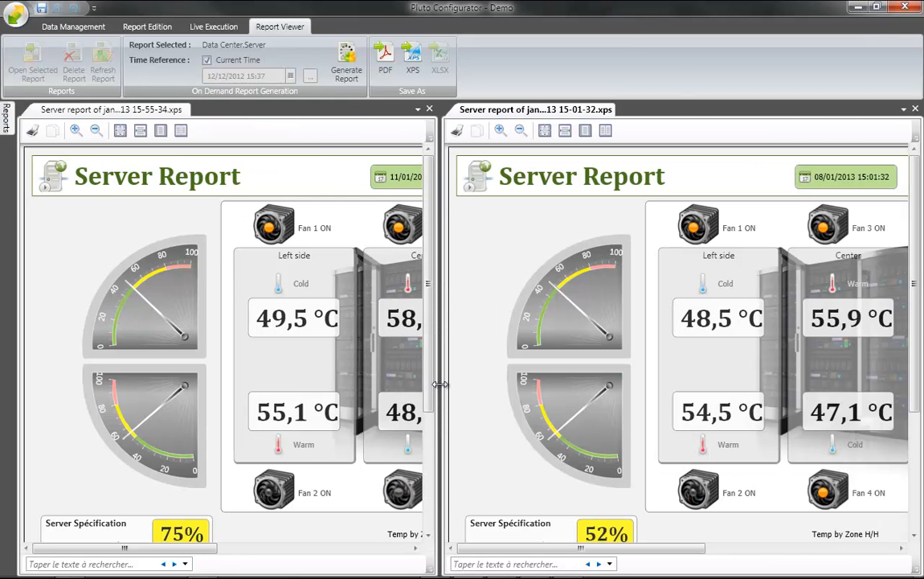